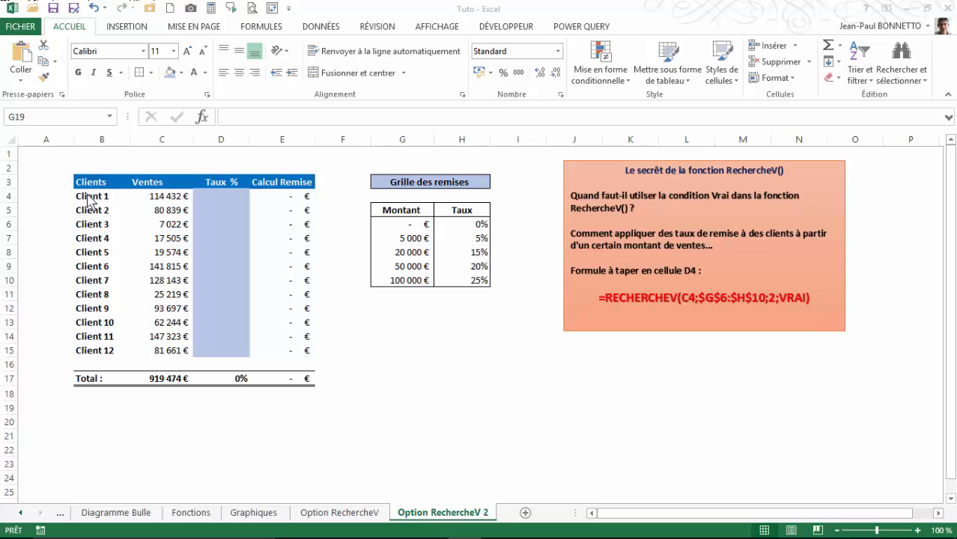
# - Examine the Grille des remises thresholds in G6:G10 and the discount rate for each sales bracket in H6:H10
pyautogui.click(219, 195)
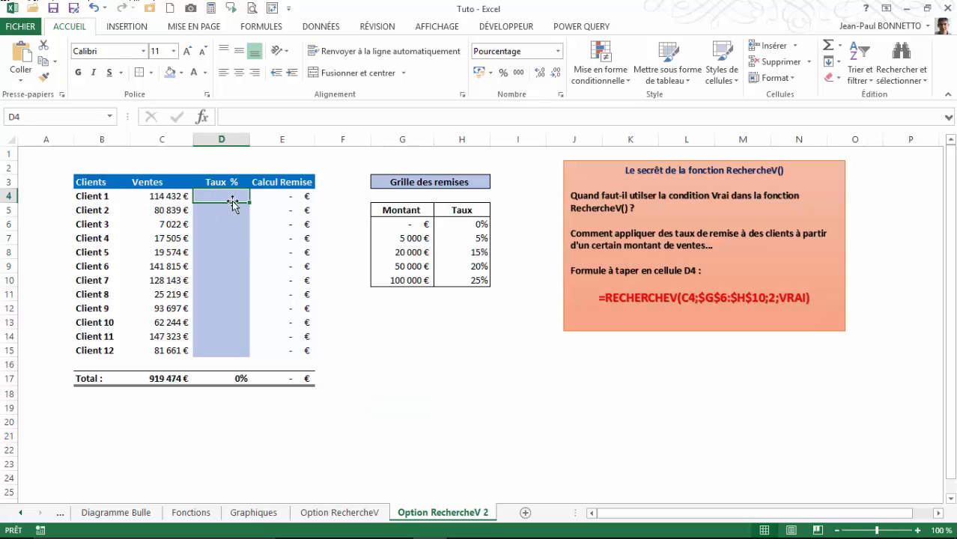
pyautogui.click(232, 233)
pyautogui.click(230, 192)
pyautogui.moveTo(402, 212); pyautogui.dragTo(489, 288)
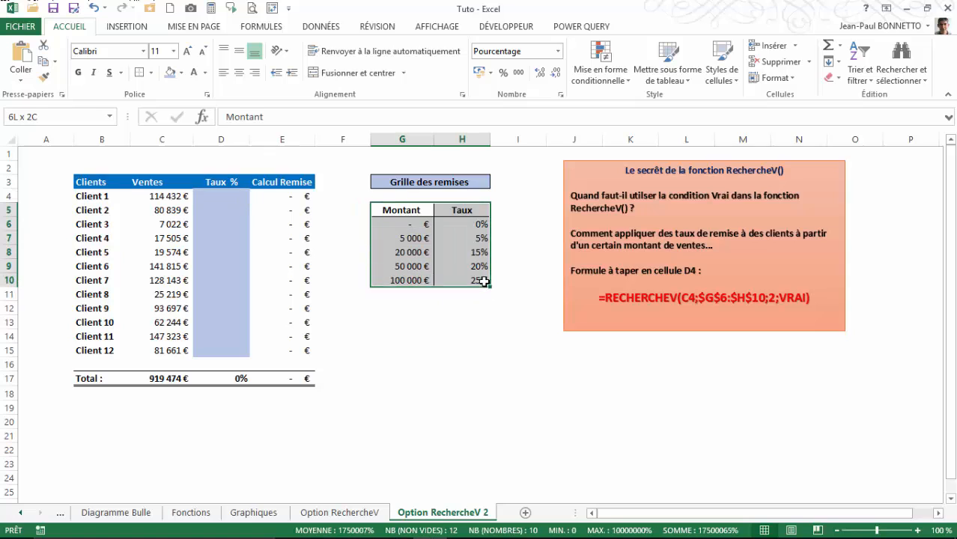
pyautogui.click(464, 225)
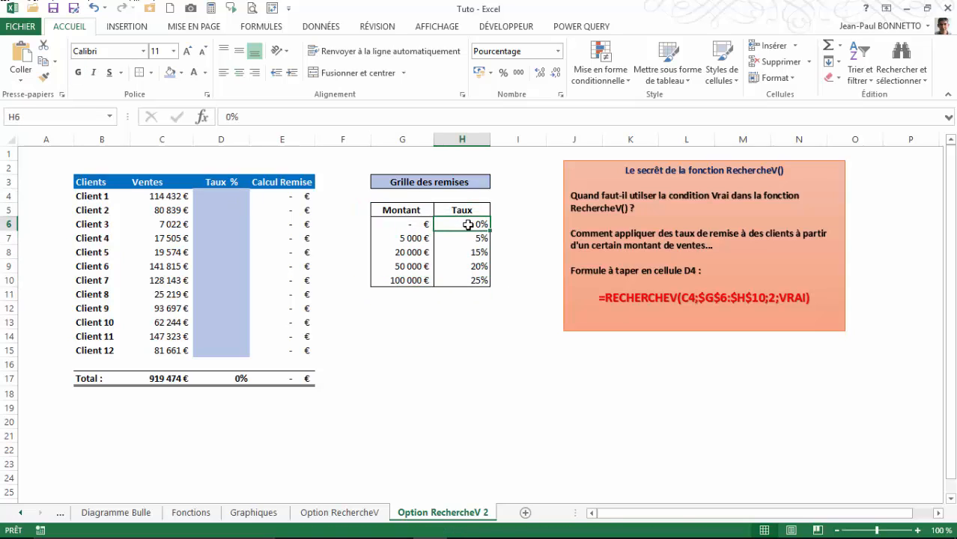
pyautogui.click(418, 223)
pyautogui.click(420, 234)
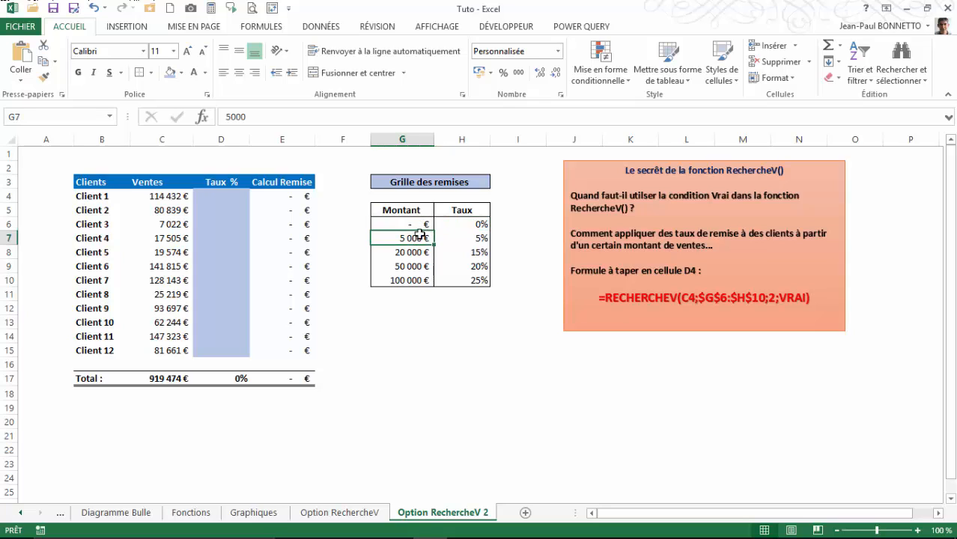
pyautogui.click(479, 223)
pyautogui.click(417, 238)
pyautogui.click(423, 255)
pyautogui.click(482, 239)
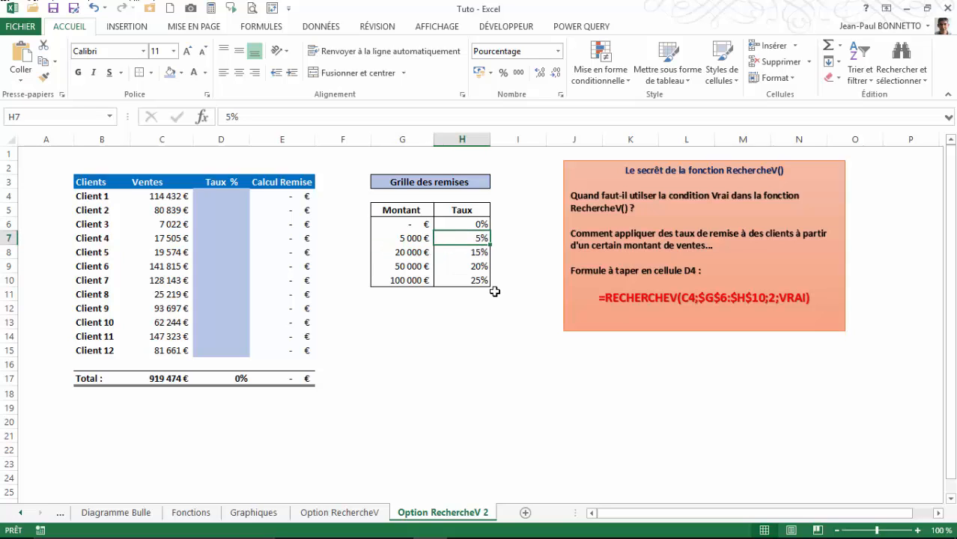
pyautogui.click(407, 251)
pyautogui.click(414, 266)
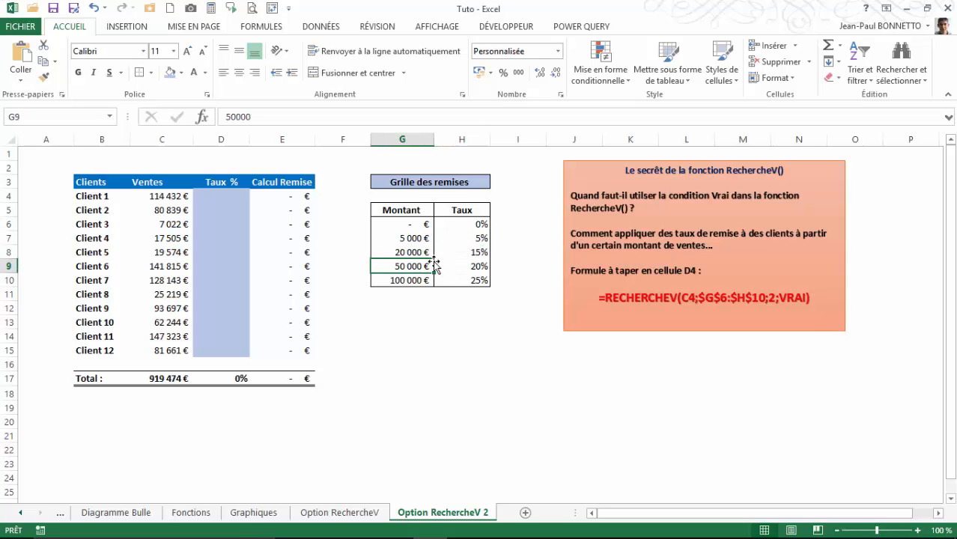
pyautogui.click(479, 253)
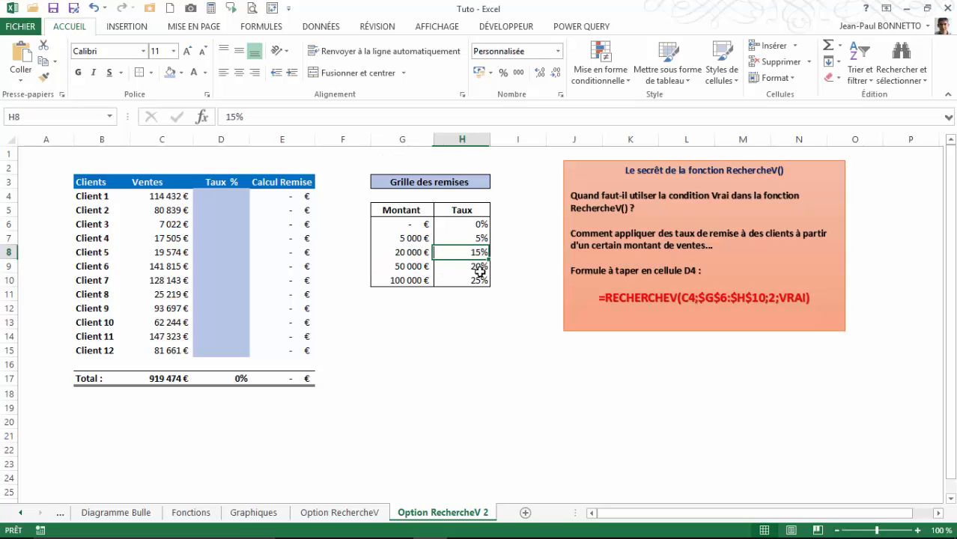
pyautogui.click(416, 267)
pyautogui.click(408, 252)
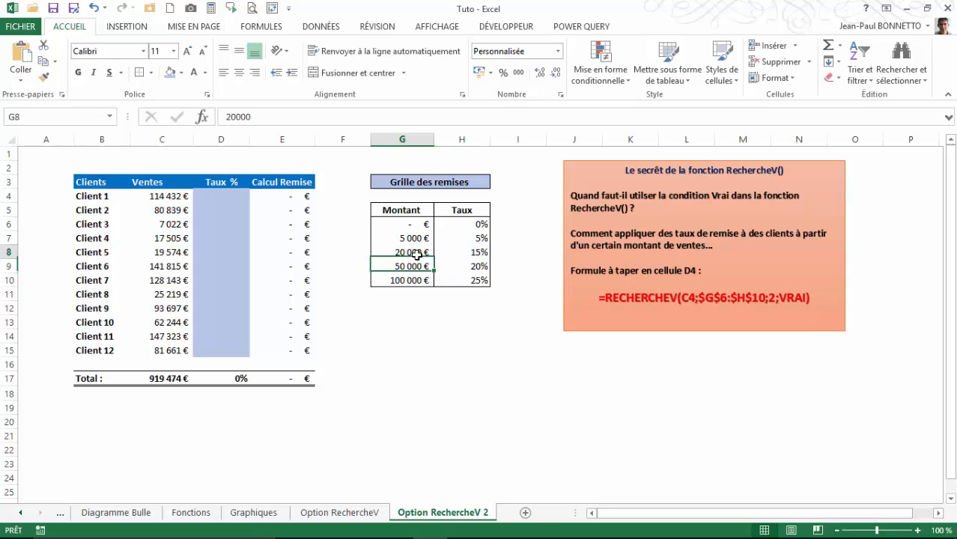
pyautogui.click(477, 262)
pyautogui.click(418, 281)
pyautogui.click(413, 266)
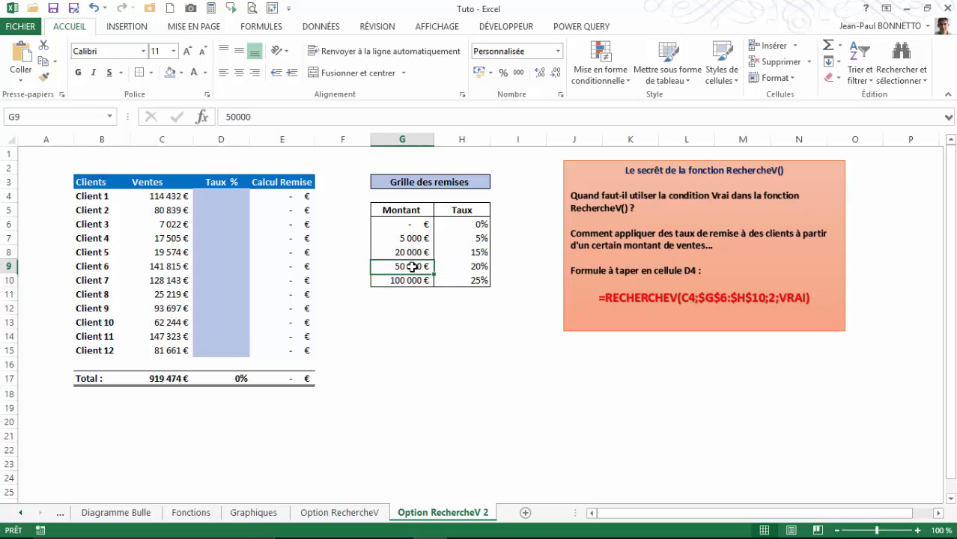
pyautogui.click(476, 267)
pyautogui.click(410, 280)
pyautogui.click(482, 279)
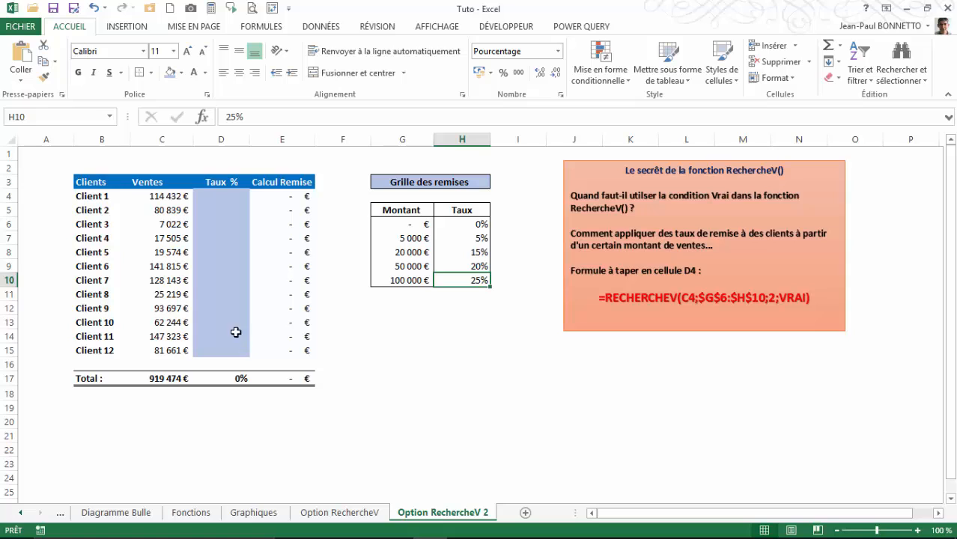
# - Review the clients' amounts in the Ventes column and the empty Taux % cells to fill
pyautogui.click(158, 197)
pyautogui.click(172, 236)
pyautogui.click(172, 280)
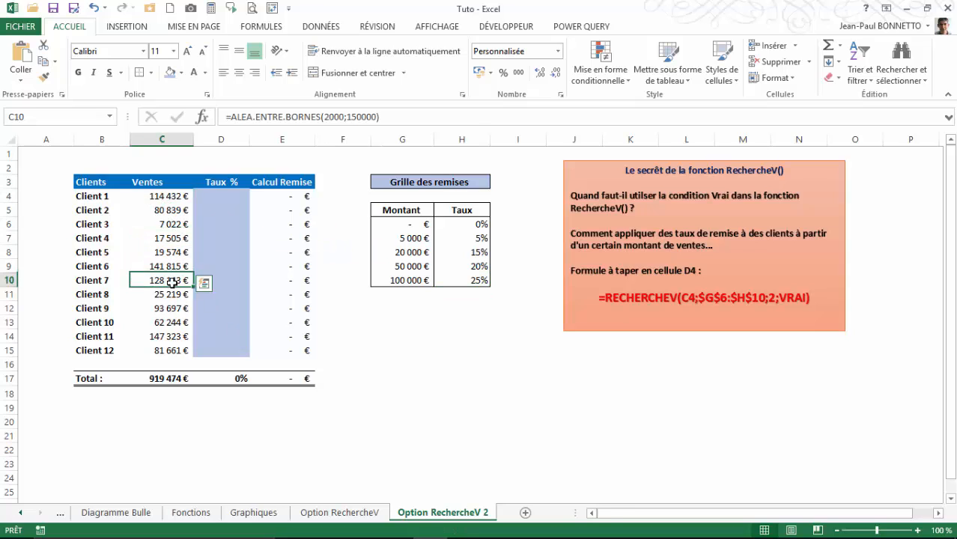
pyautogui.click(174, 196)
pyautogui.click(216, 196)
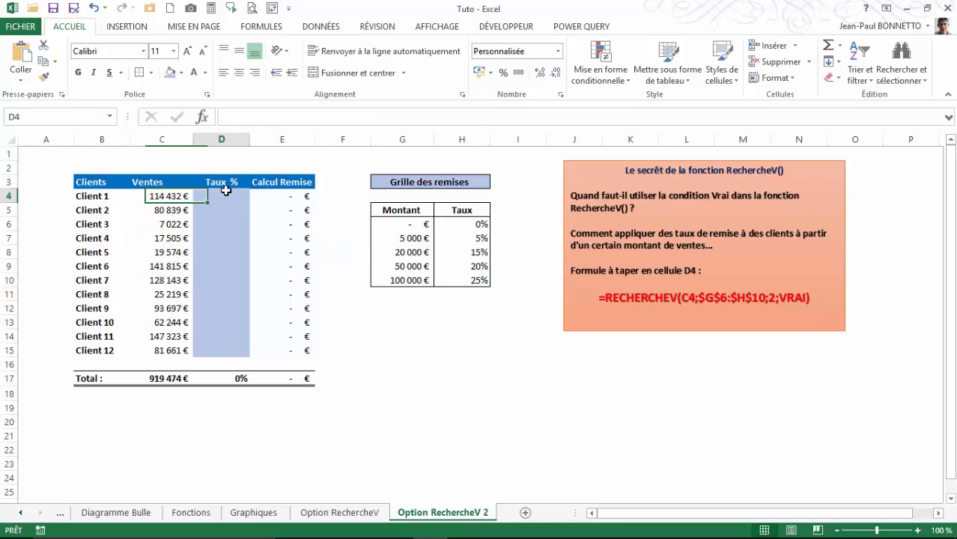
pyautogui.click(221, 305)
pyautogui.click(220, 337)
pyautogui.click(216, 197)
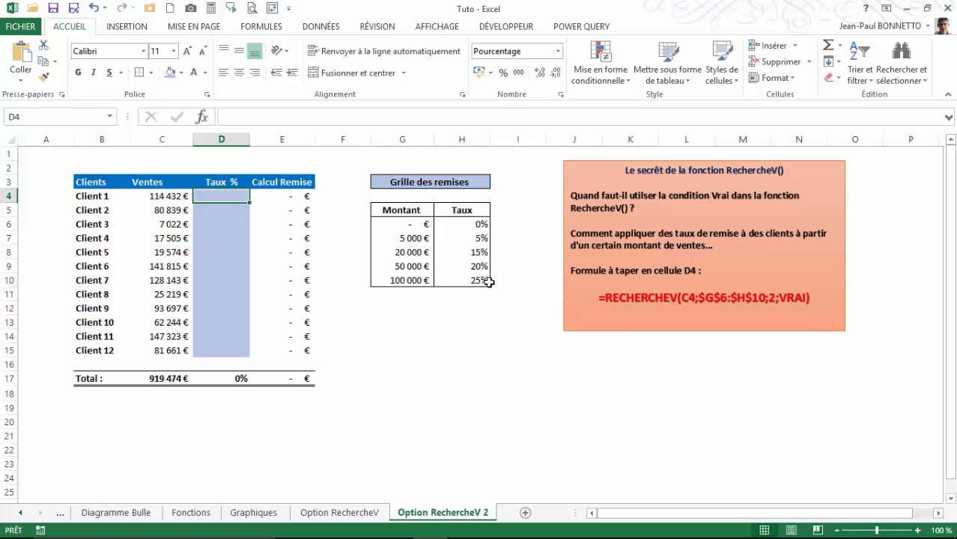
# - Examine the Montant thresholds in G6:G10 and the Calcul Remise cells of the client table
pyautogui.moveTo(416, 225); pyautogui.dragTo(413, 280)
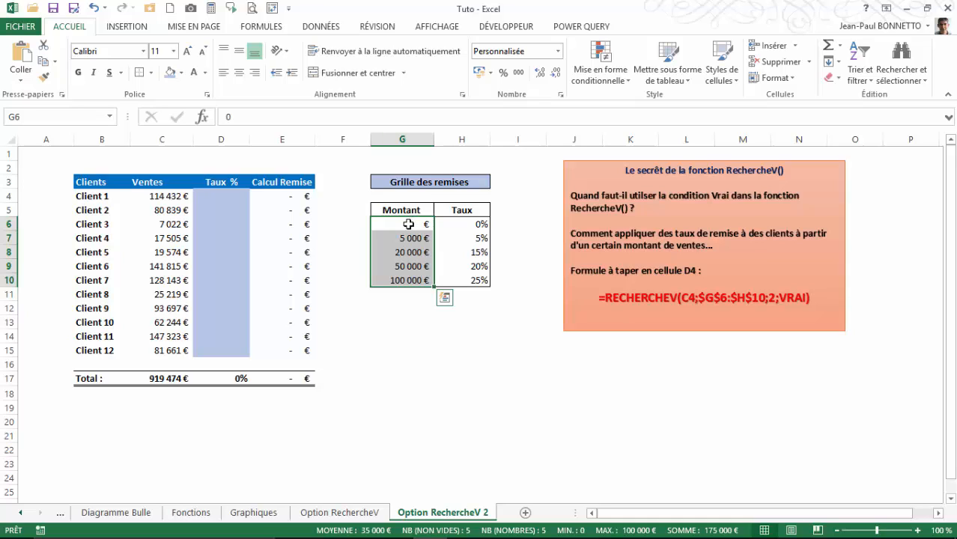
pyautogui.moveTo(410, 224); pyautogui.dragTo(414, 280)
pyautogui.click(275, 198)
pyautogui.click(281, 237)
pyautogui.moveTo(285, 268); pyautogui.dragTo(286, 280)
pyautogui.moveTo(288, 310); pyautogui.dragTo(289, 323)
pyautogui.moveTo(288, 338); pyautogui.dragTo(289, 349)
pyautogui.click(289, 350)
pyautogui.click(229, 201)
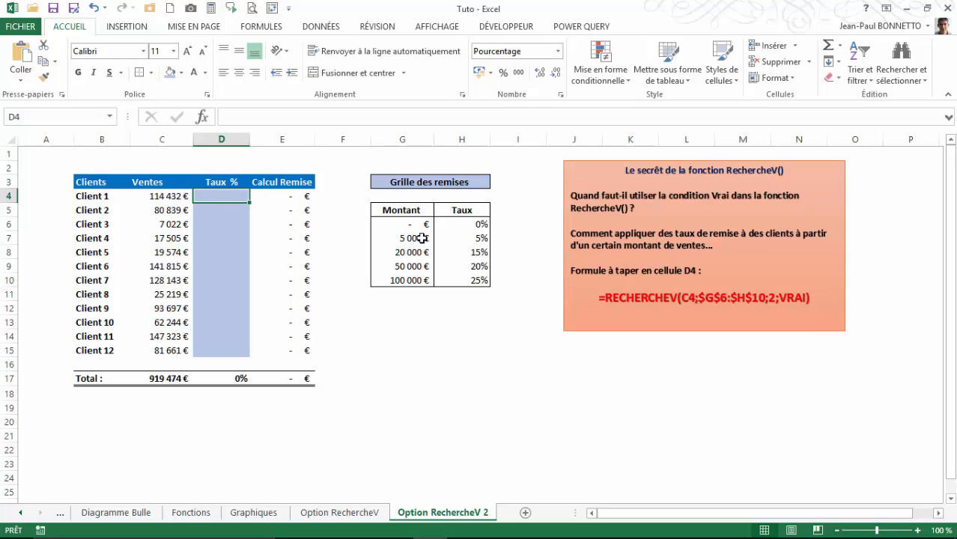
# - Compare the grid's lower sales thresholds with their rates to see where each discount bracket begins and ends
pyautogui.click(470, 223)
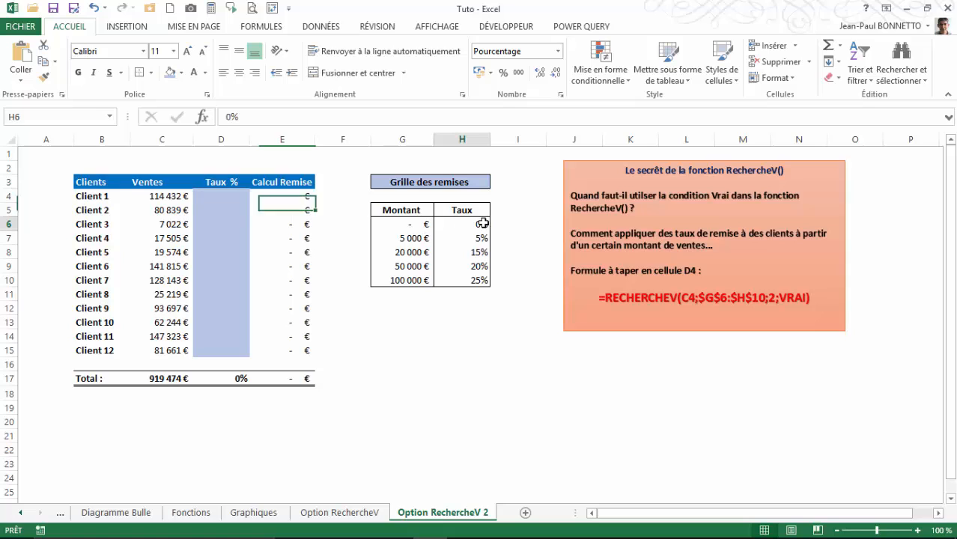
pyautogui.click(406, 241)
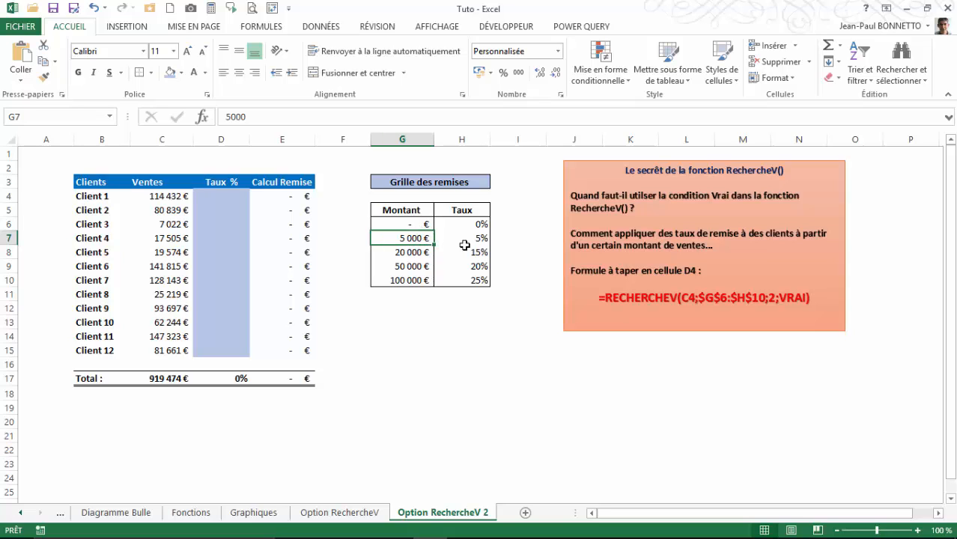
pyautogui.click(416, 250)
pyautogui.click(463, 240)
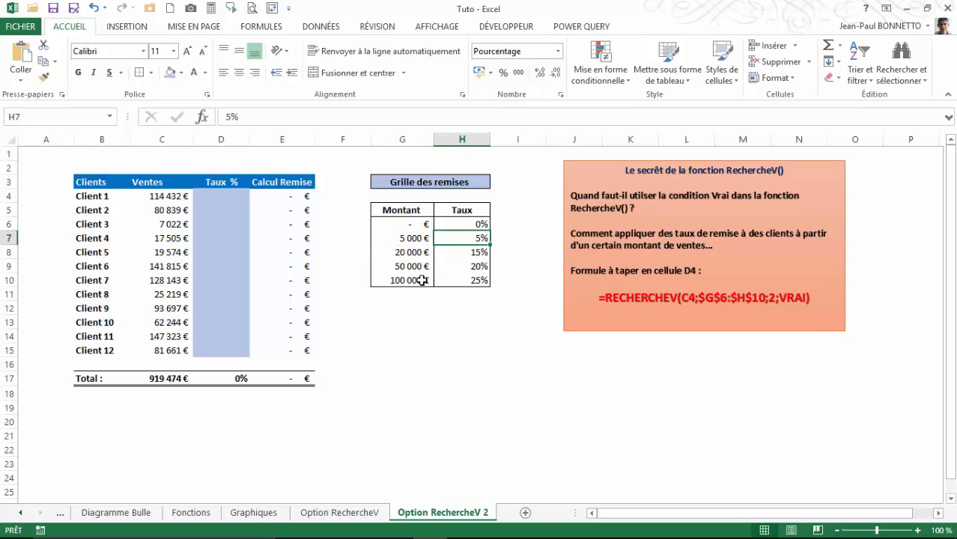
pyautogui.click(413, 262)
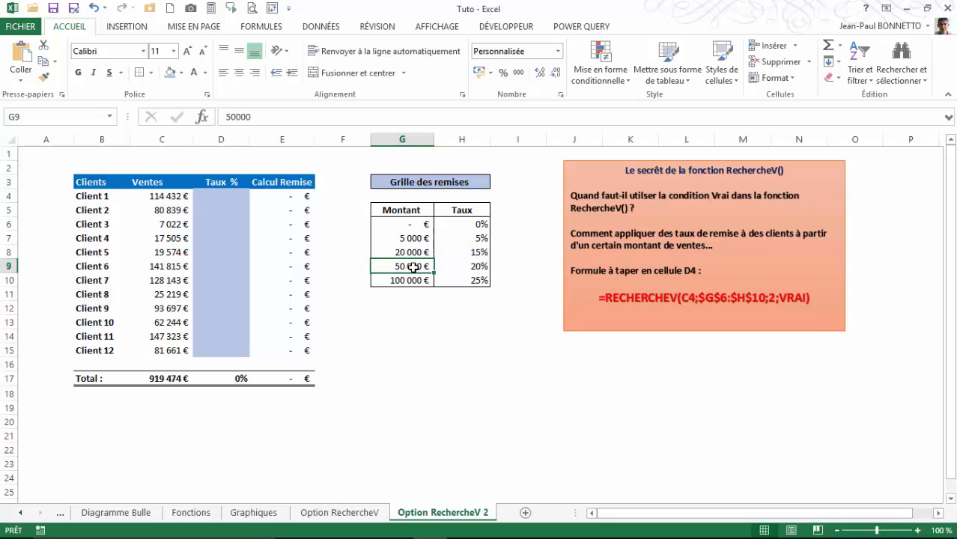
pyautogui.click(468, 252)
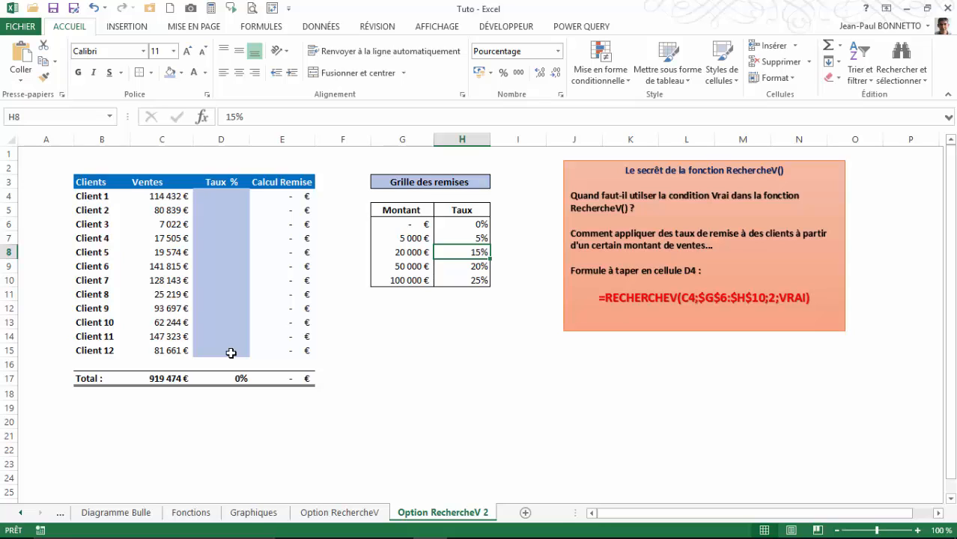
# - Begin a RECHERCHEV formula in D4 with Client 1's sales amount, C4, as the lookup value
pyautogui.click(216, 197)
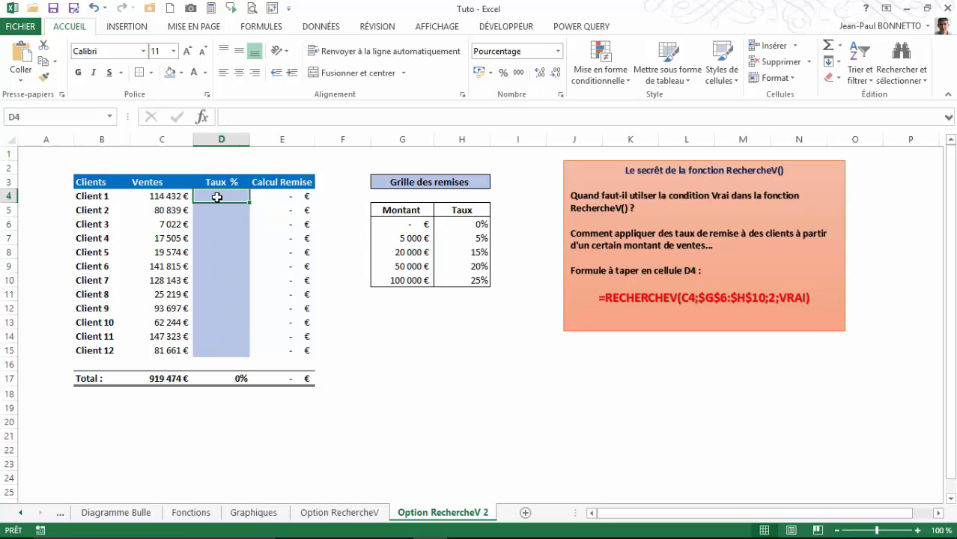
pyautogui.write('=re')
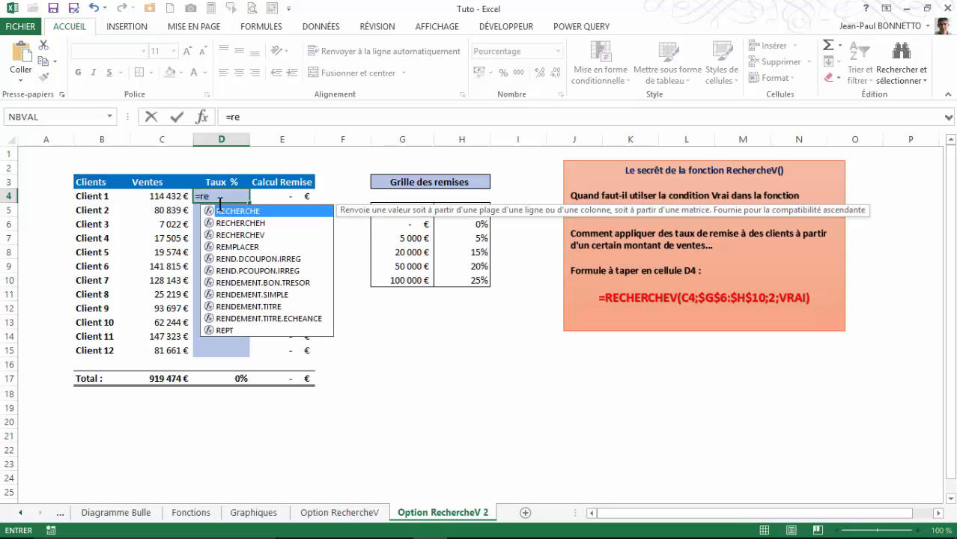
pyautogui.doubleClick(248, 236)
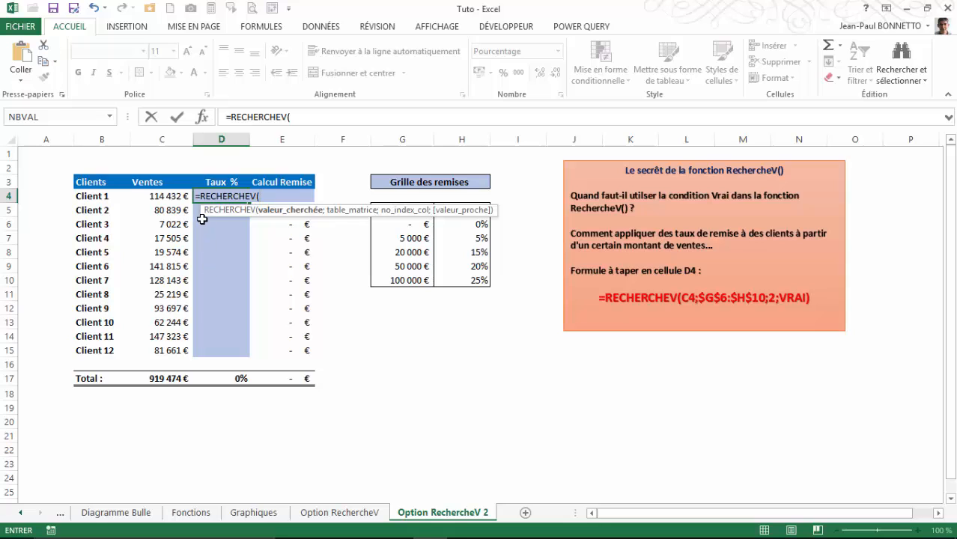
pyautogui.click(166, 197)
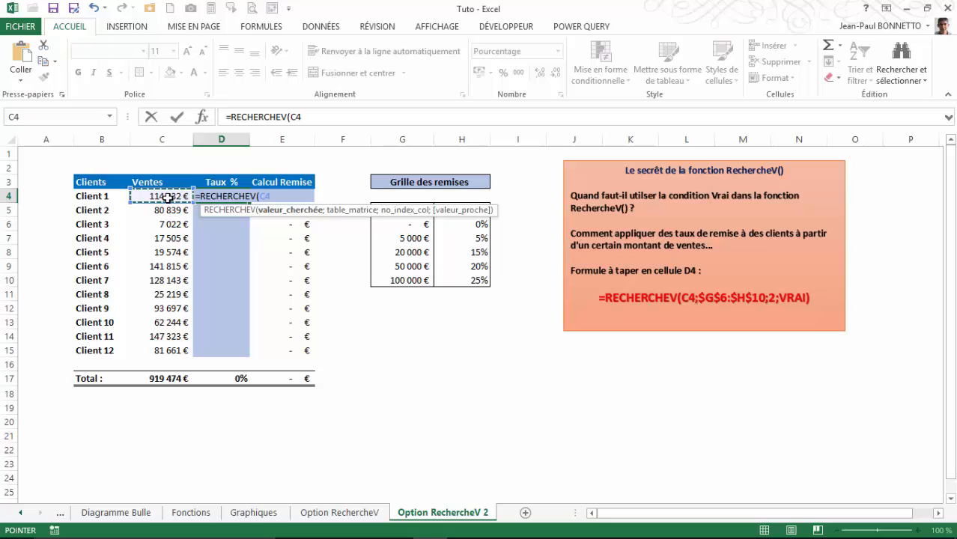
pyautogui.write(';')
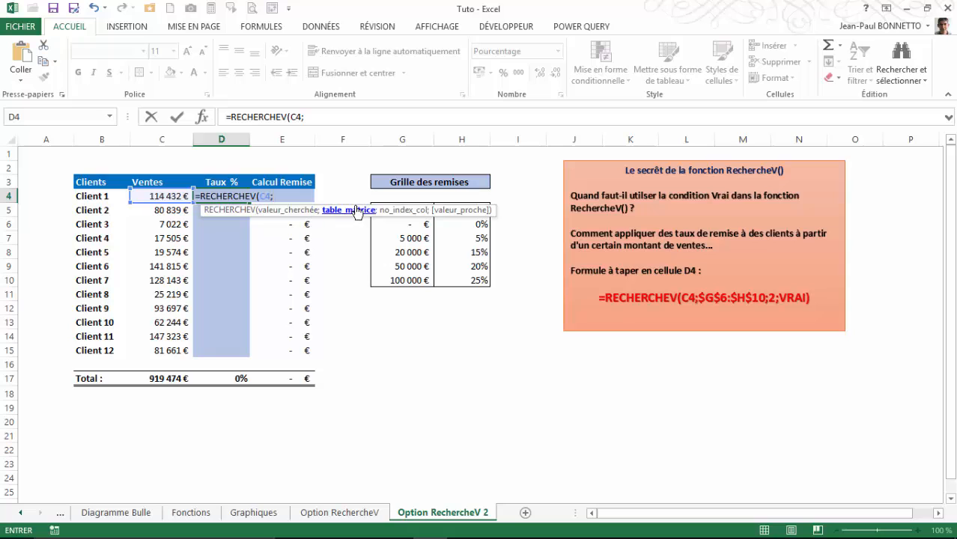
# - Set the formula's table_matrice argument to the discount grid as the absolute range $G$6:$H$10
pyautogui.moveTo(466, 210); pyautogui.dragTo(602, 371)
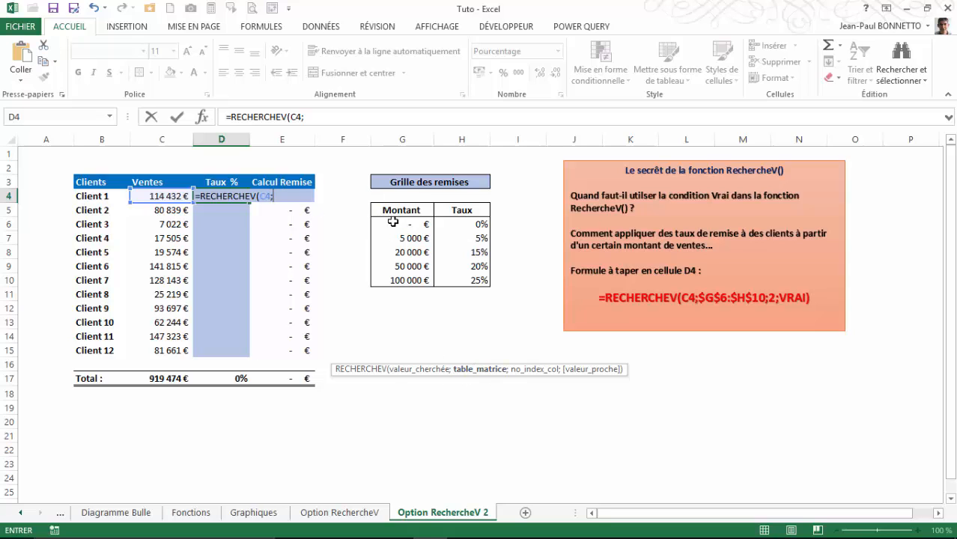
pyautogui.moveTo(391, 221); pyautogui.dragTo(459, 271)
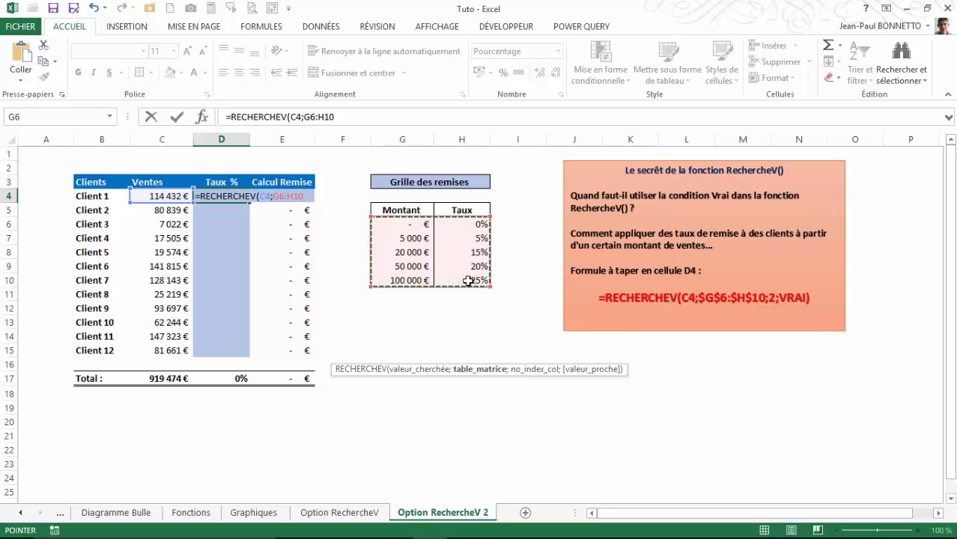
pyautogui.press('F4')
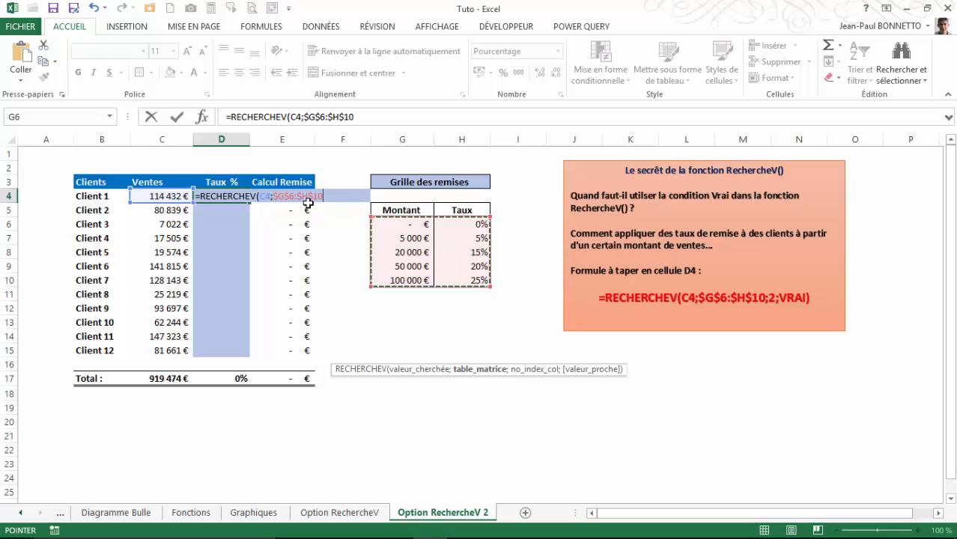
# - Complete the D4 formula with column index 2 and approximate match VRAI, and validate it
pyautogui.write(';2')
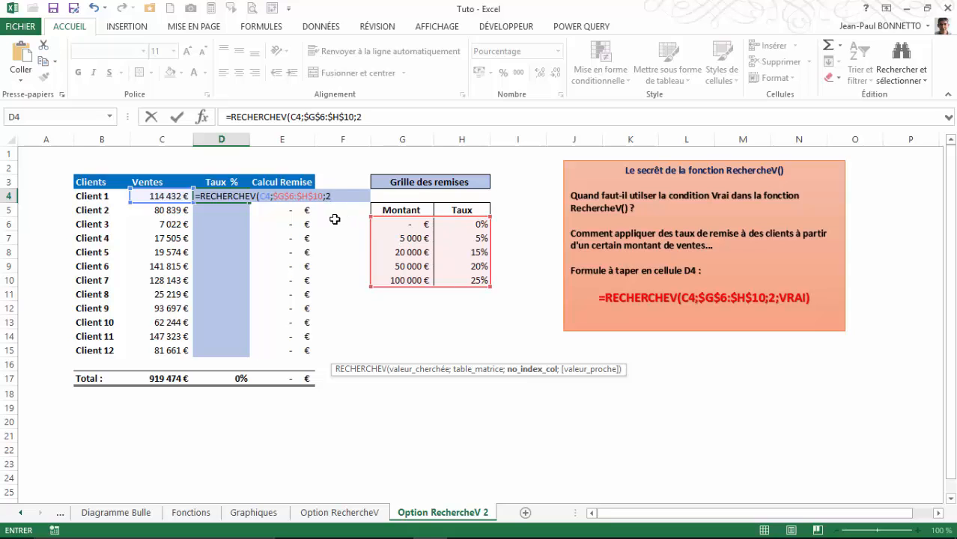
pyautogui.write(';')
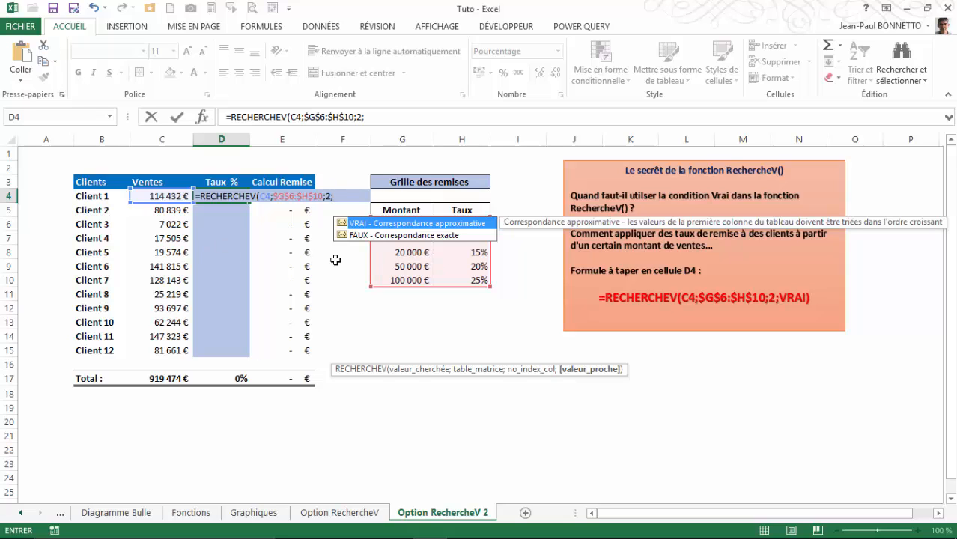
pyautogui.doubleClick(407, 226)
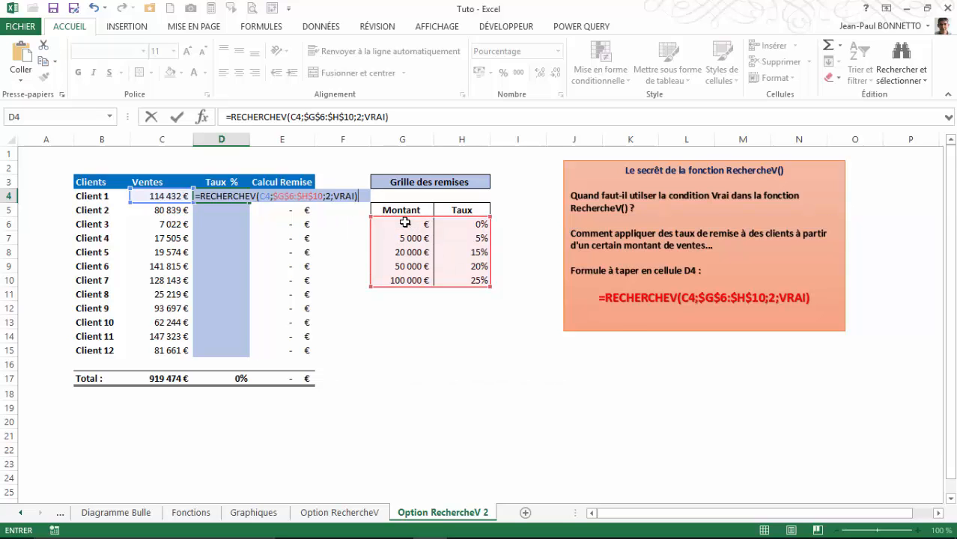
pyautogui.press('Return')
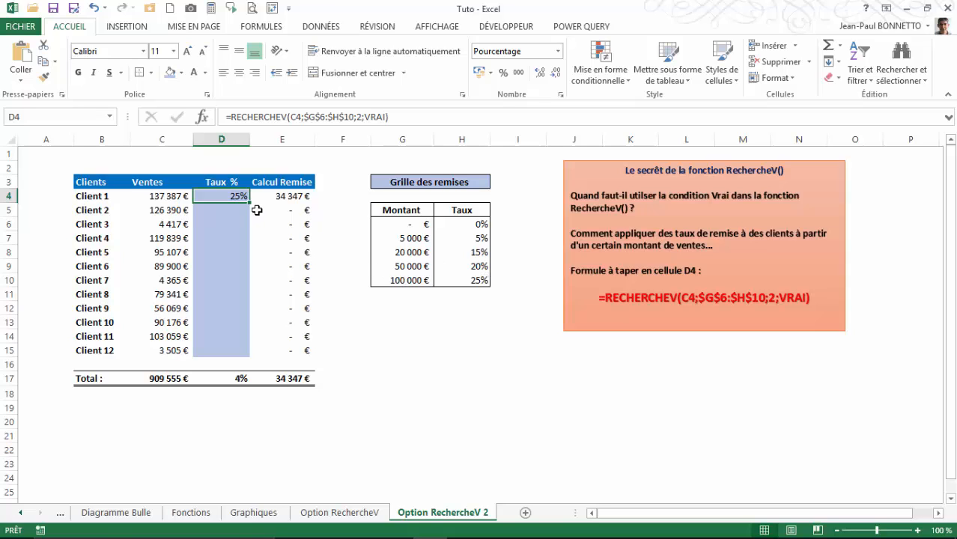
# - Copy the RECHERCHEV formula from D4 down to D5 for Client 2
pyautogui.moveTo(250, 202); pyautogui.dragTo(249, 217)
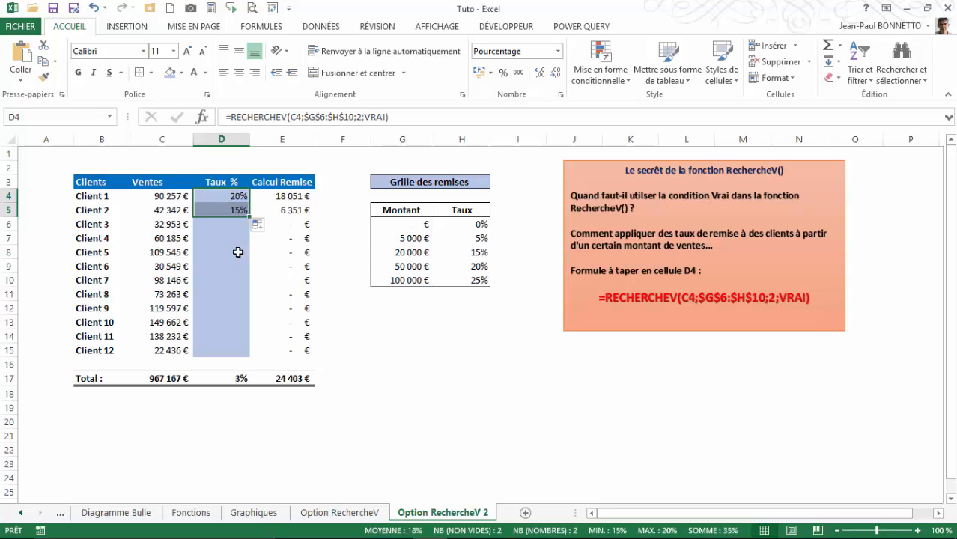
pyautogui.click(228, 210)
# - Inspect the formulas that generate the sales amounts in the Ventes column
pyautogui.click(171, 197)
pyautogui.click(165, 224)
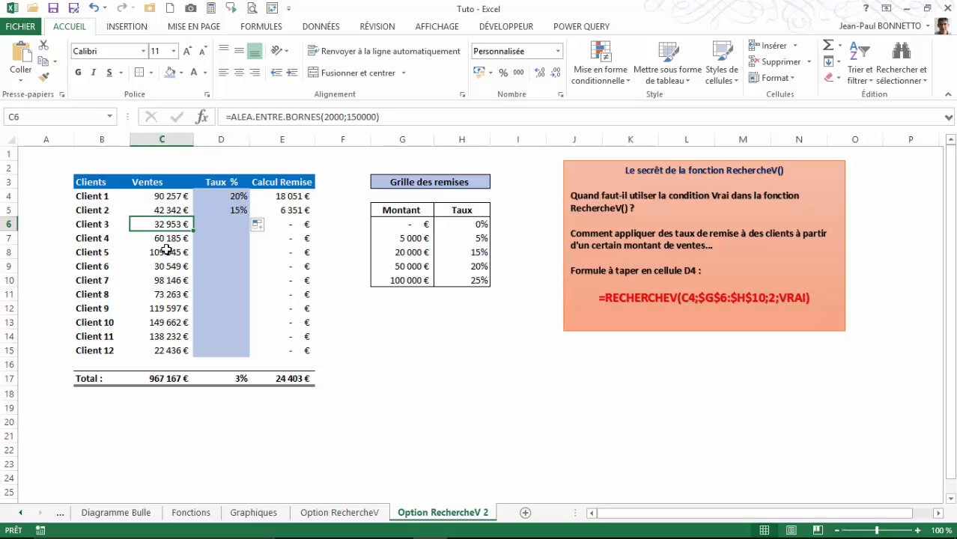
pyautogui.click(166, 252)
pyautogui.click(166, 266)
pyautogui.moveTo(167, 279); pyautogui.dragTo(167, 270)
pyautogui.click(162, 196)
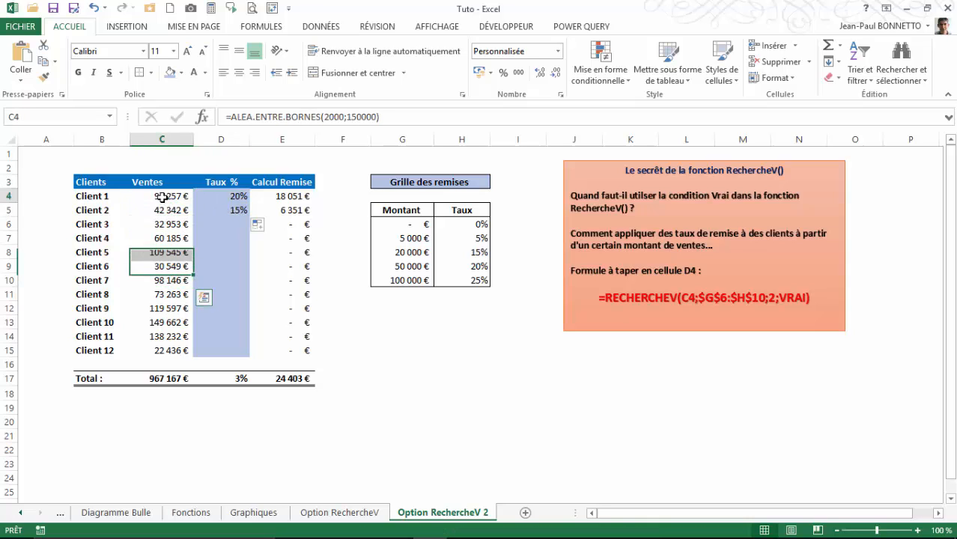
# - Fill the RECHERCHEV formula from D5 down to D15 for the remaining clients
pyautogui.click(231, 198)
pyautogui.click(238, 211)
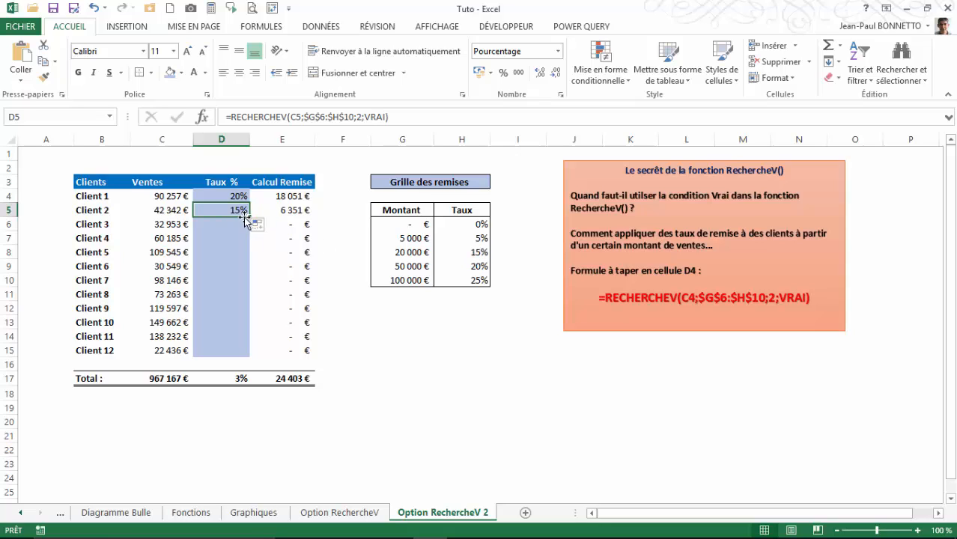
pyautogui.moveTo(249, 216); pyautogui.dragTo(253, 352)
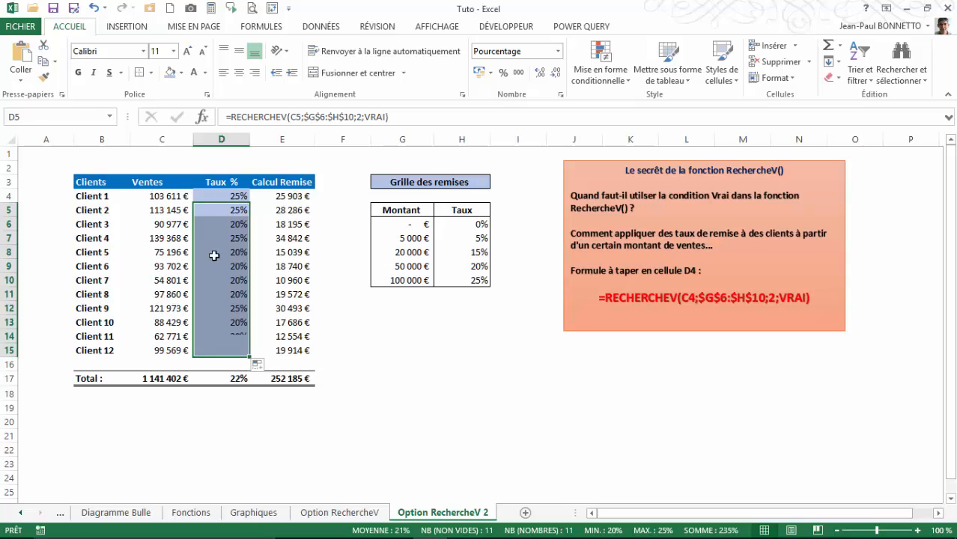
pyautogui.click(227, 241)
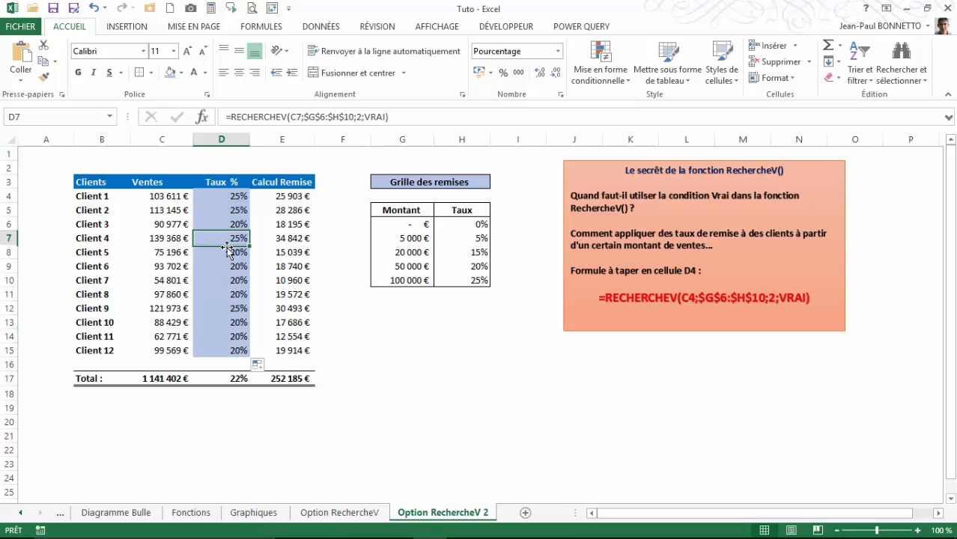
# - Recalculate the sheet repeatedly to draw new random sales amounts and check each client's discount rate against the grid
pyautogui.moveTo(241, 318); pyautogui.dragTo(238, 309)
pyautogui.click(224, 240)
pyautogui.press('F9')
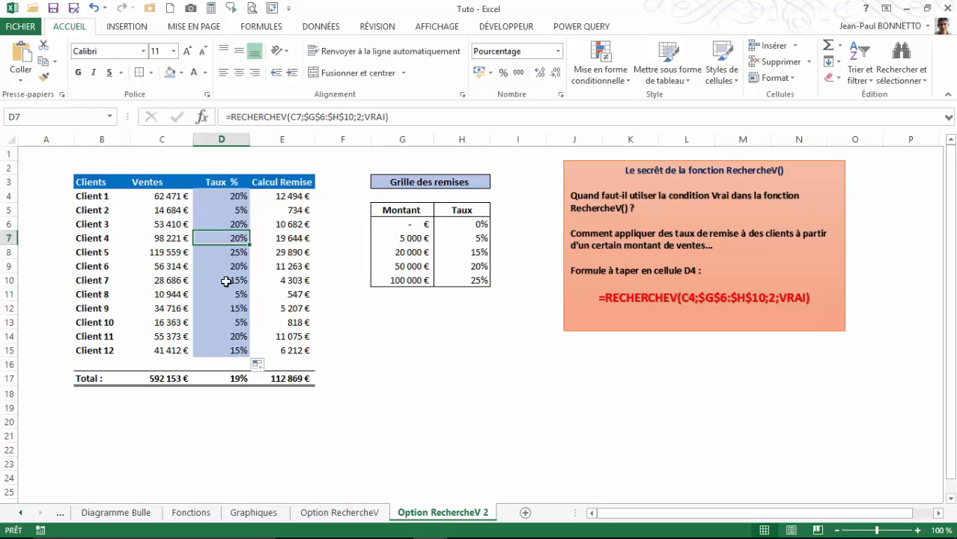
pyautogui.press('F9')
pyautogui.press('F9')
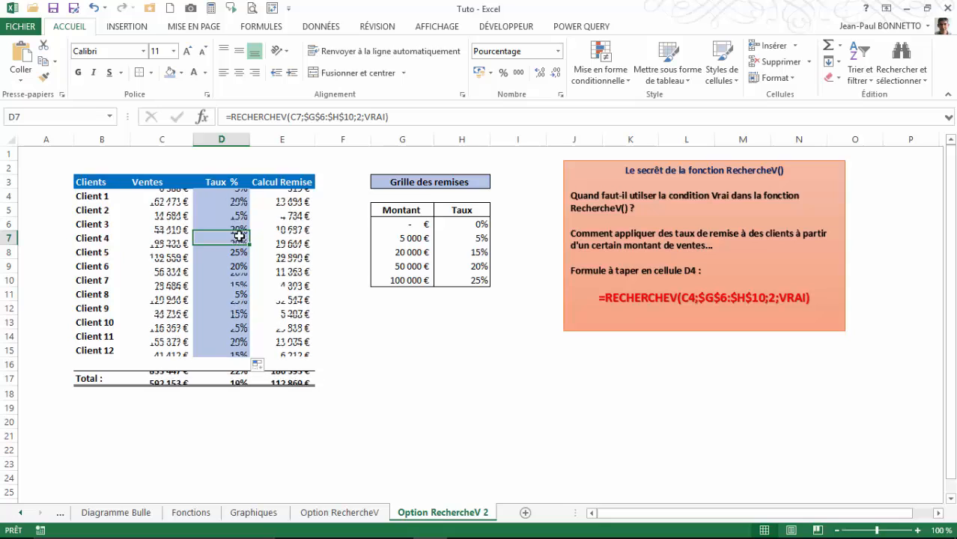
pyautogui.press('F9')
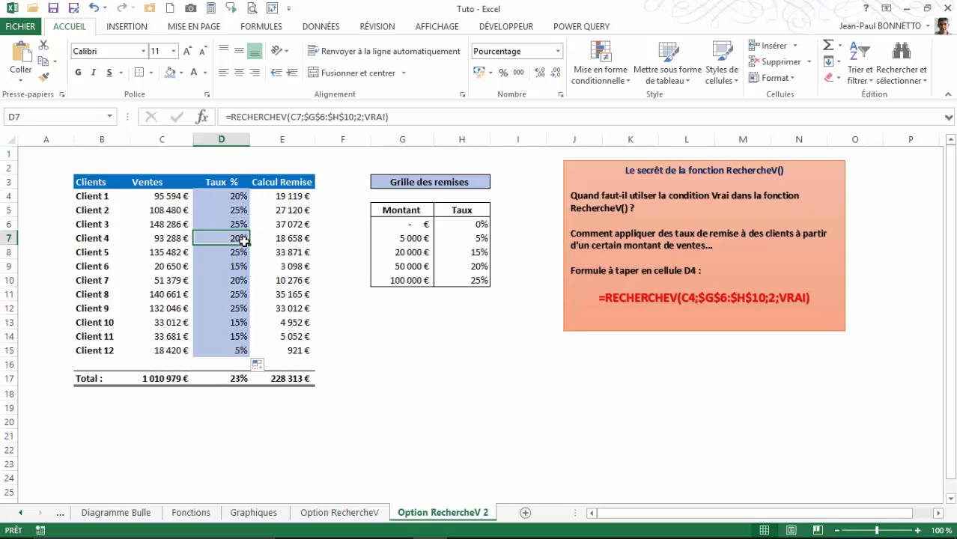
pyautogui.press('F9')
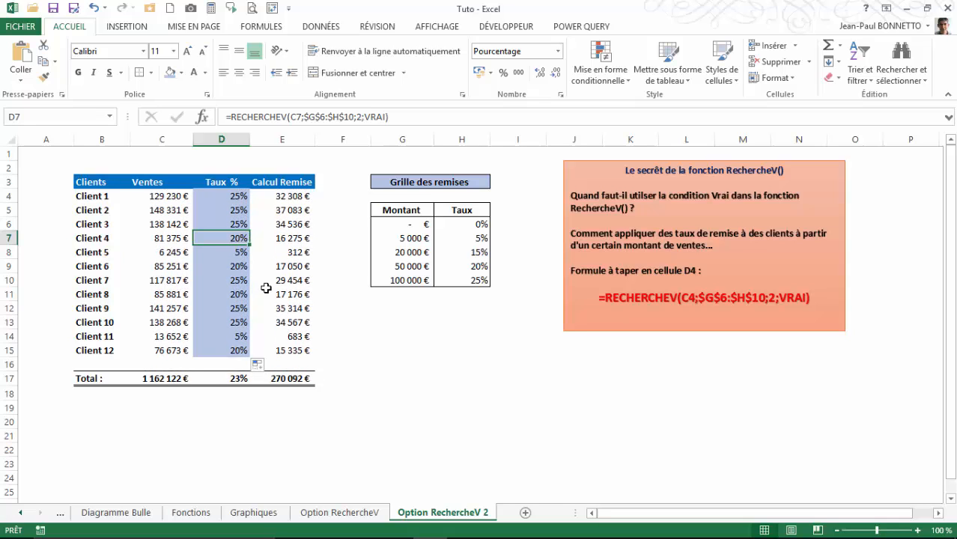
pyautogui.press('F9')
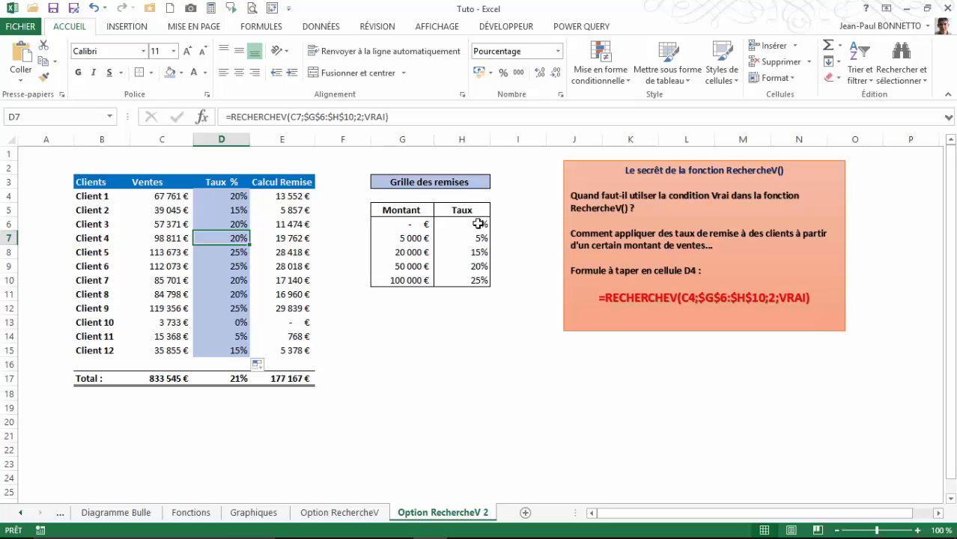
# - Inspect Client 10's rate and discount formulas, the other Calcul Remise formulas, and the total discount and overall rate in row 17
pyautogui.click(230, 319)
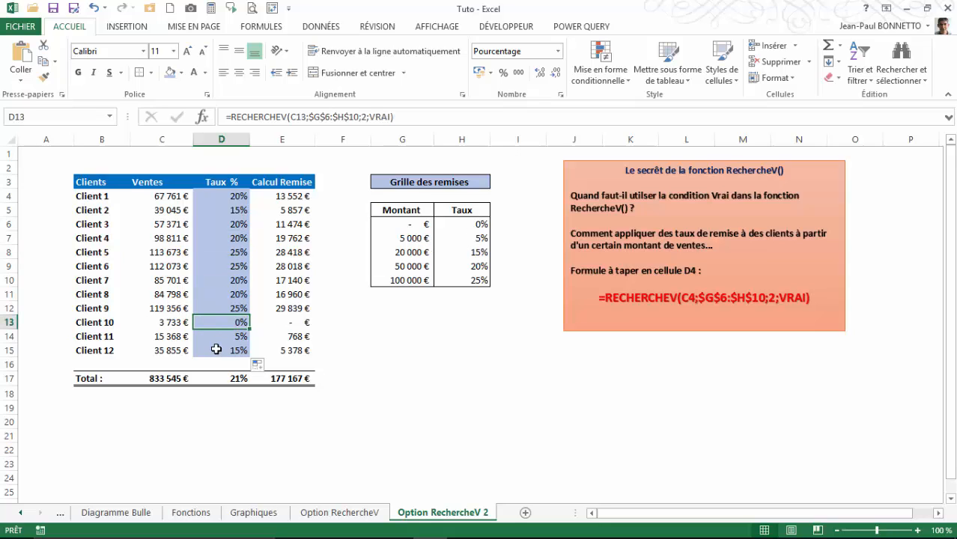
pyautogui.click(296, 323)
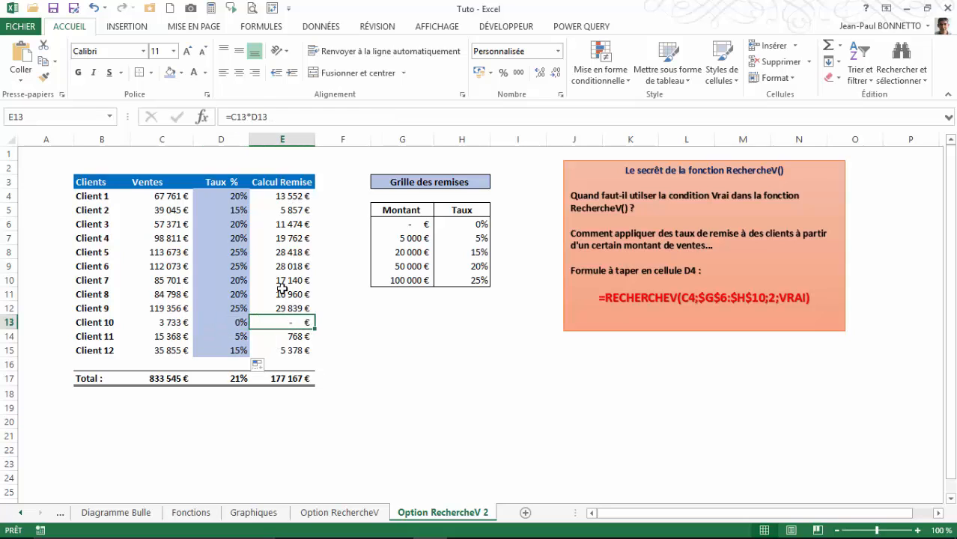
pyautogui.click(231, 224)
pyautogui.click(294, 211)
pyautogui.click(295, 196)
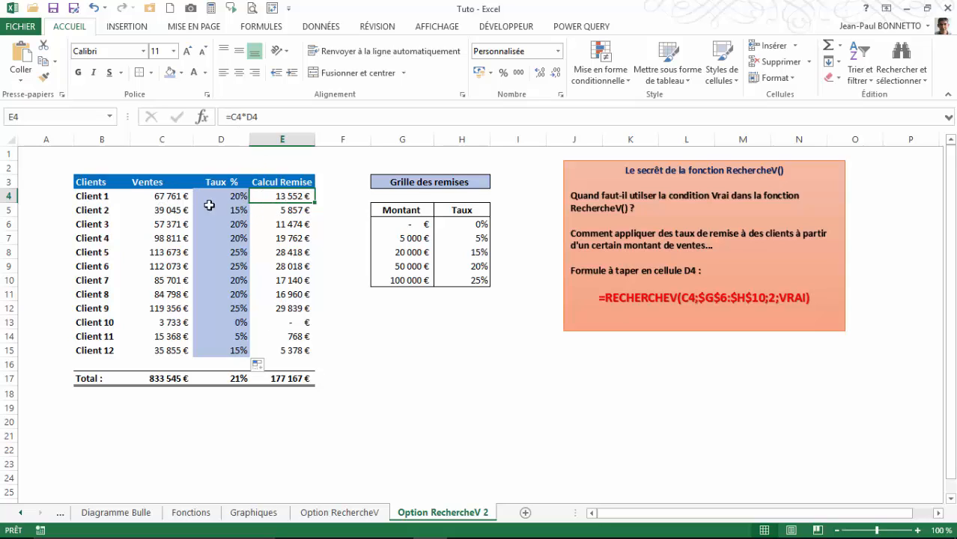
pyautogui.click(285, 378)
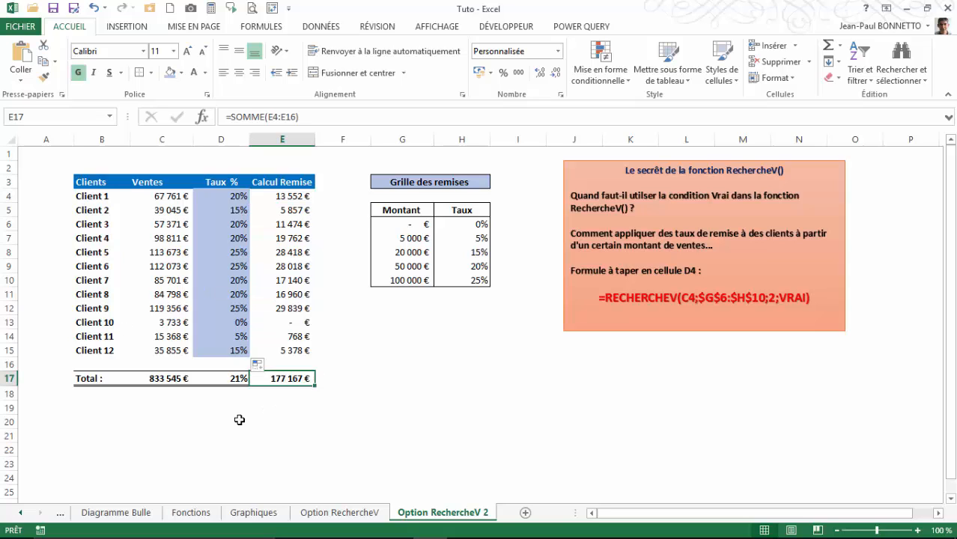
pyautogui.click(232, 382)
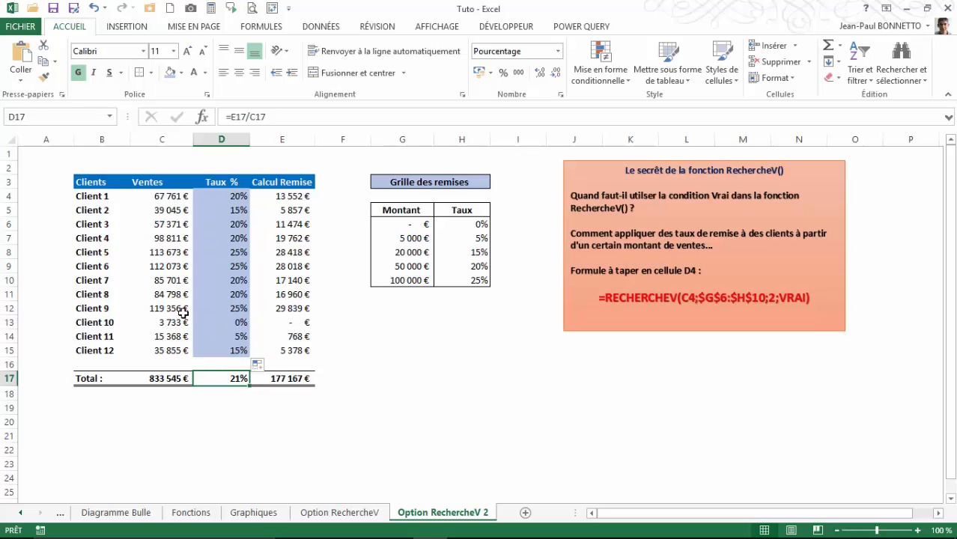
# - Review the RECHERCHEV formulas in the Taux % column up to D4 alongside the Grille des remises table
pyautogui.press('Up')
pyautogui.press('Up')
pyautogui.press('Up')
pyautogui.press('Up')
pyautogui.press('Up')
pyautogui.press('Up')
pyautogui.press('Up')
pyautogui.press('Up')
pyautogui.press('Up')
pyautogui.press('Up')
pyautogui.press('Up')
pyautogui.press('Up')
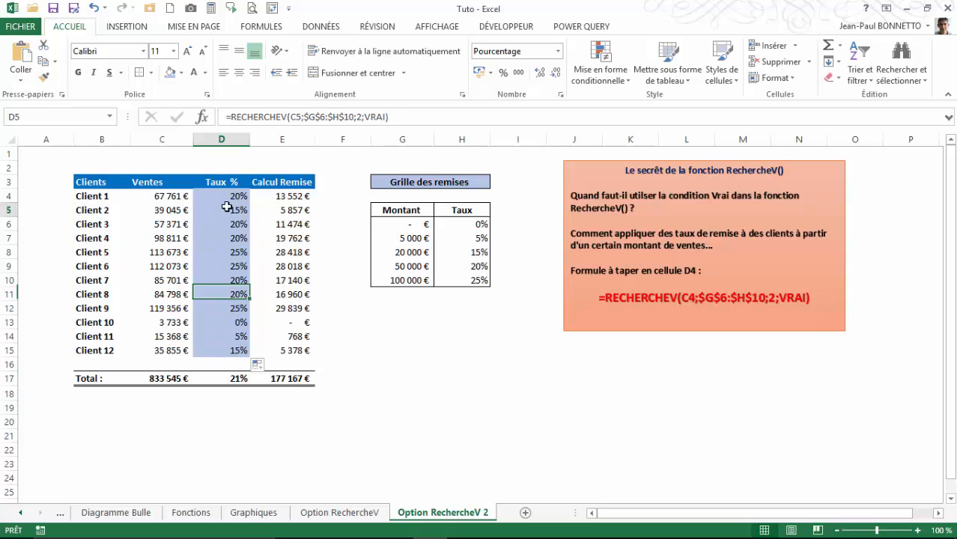
pyautogui.click(233, 197)
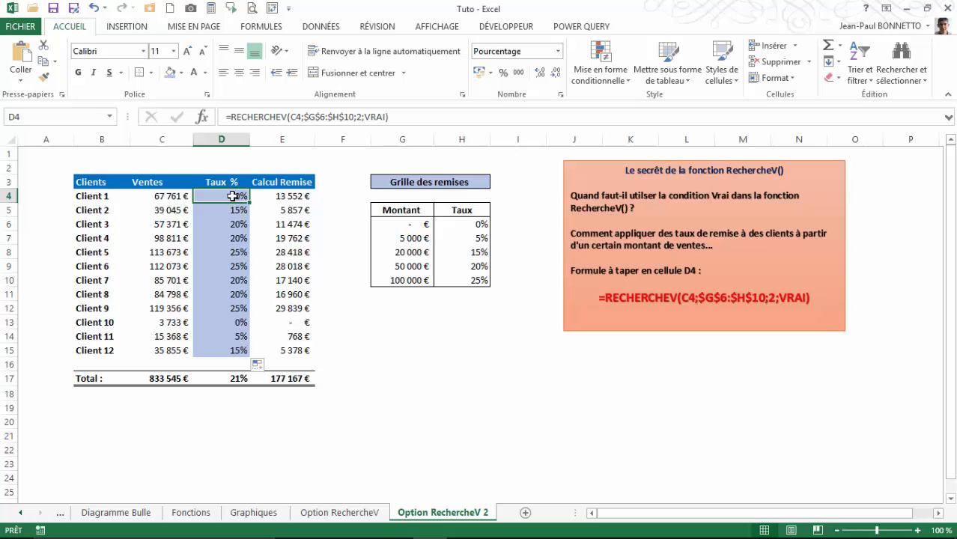
pyautogui.click(443, 186)
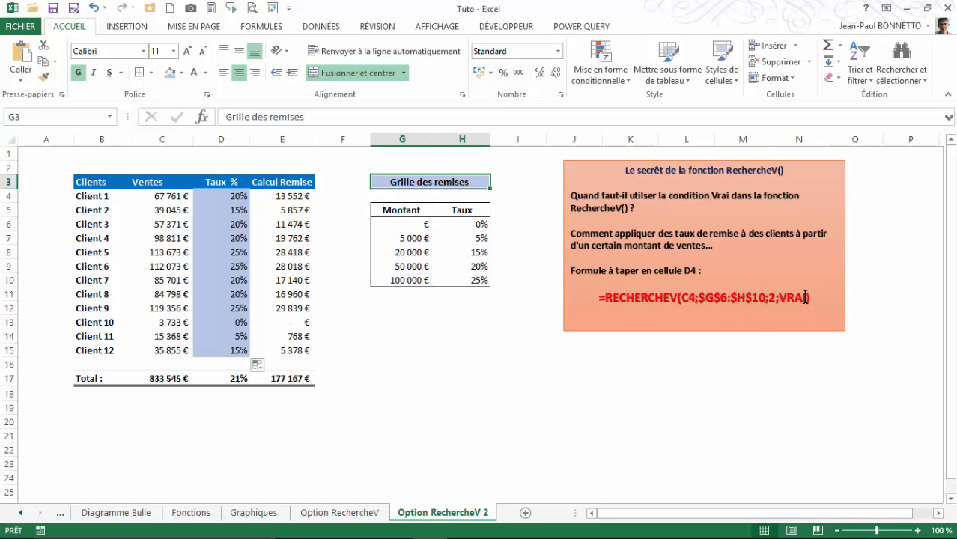
pyautogui.click(232, 197)
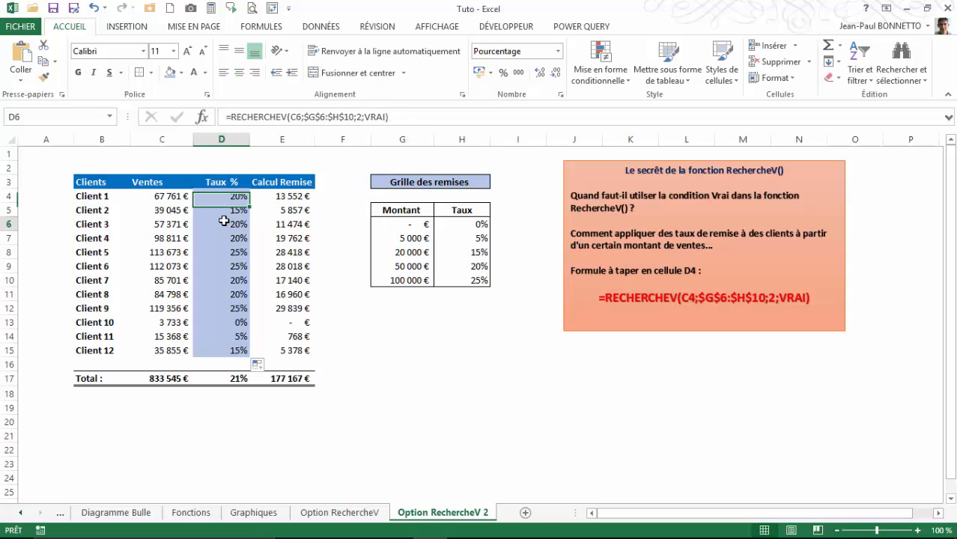
pyautogui.click(432, 184)
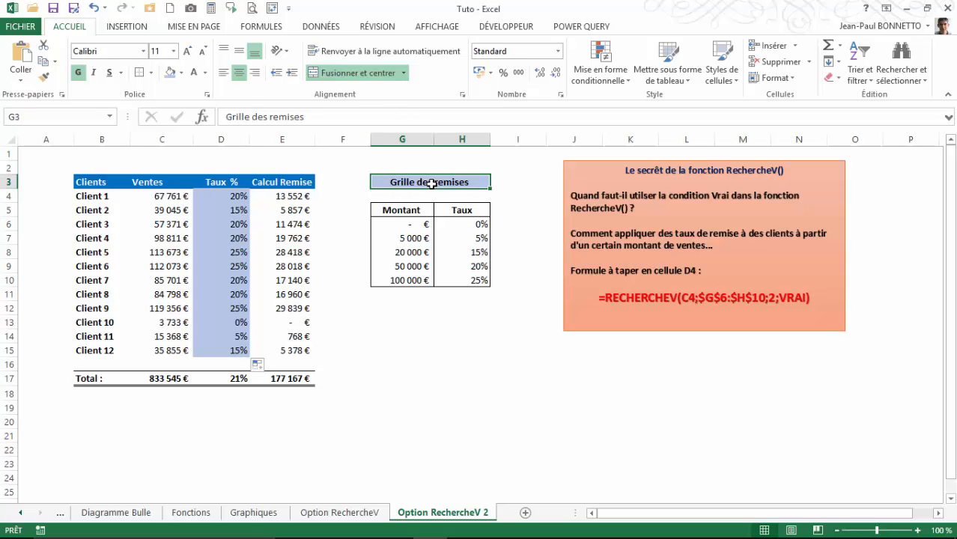